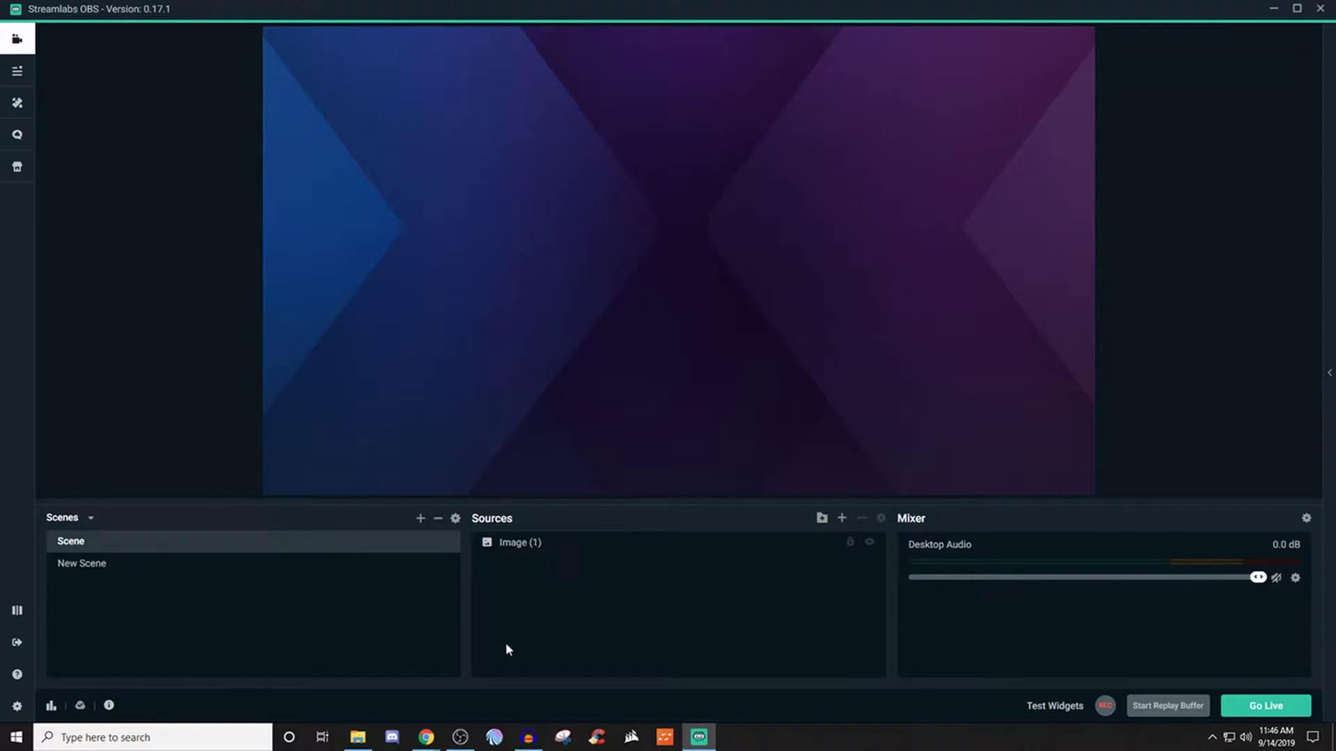
# Step: In the Streamlabs dashboard browser window, open the Event List card from All Widgets
pyautogui.moveTo(426, 736)
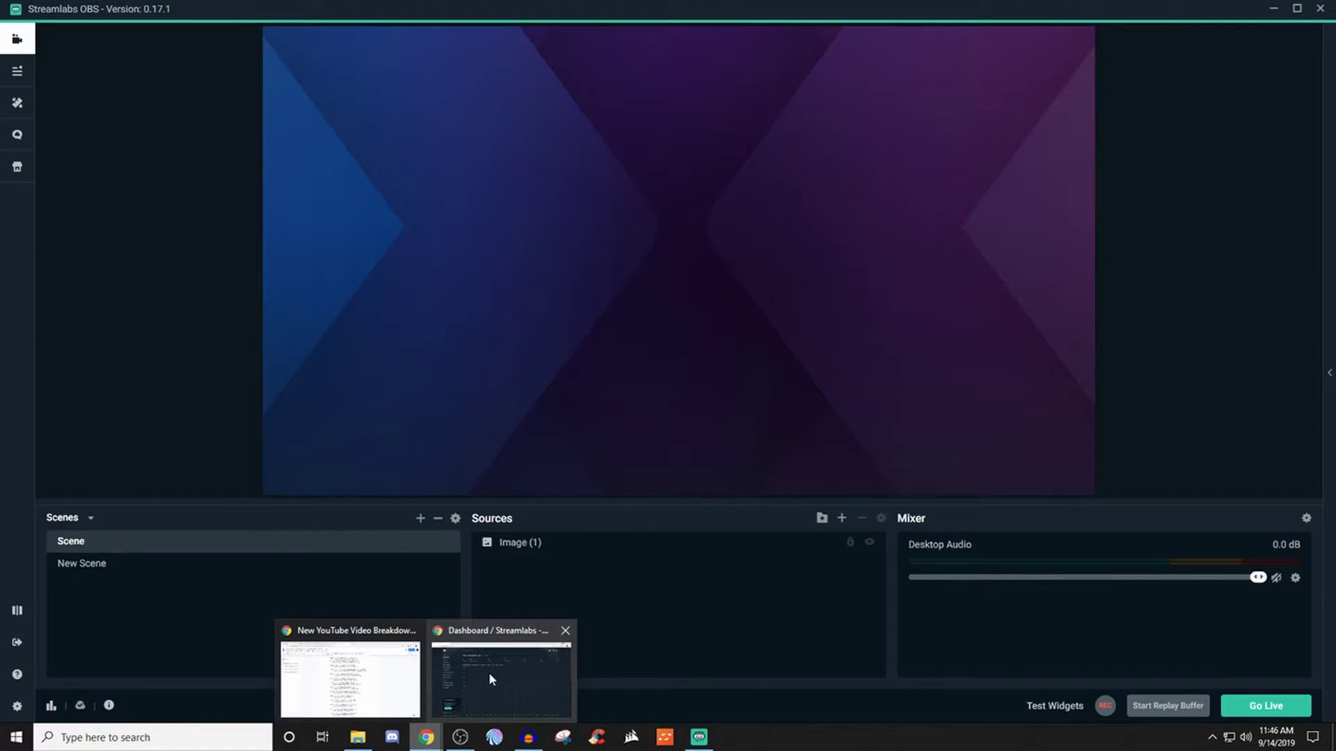
pyautogui.click(490, 679)
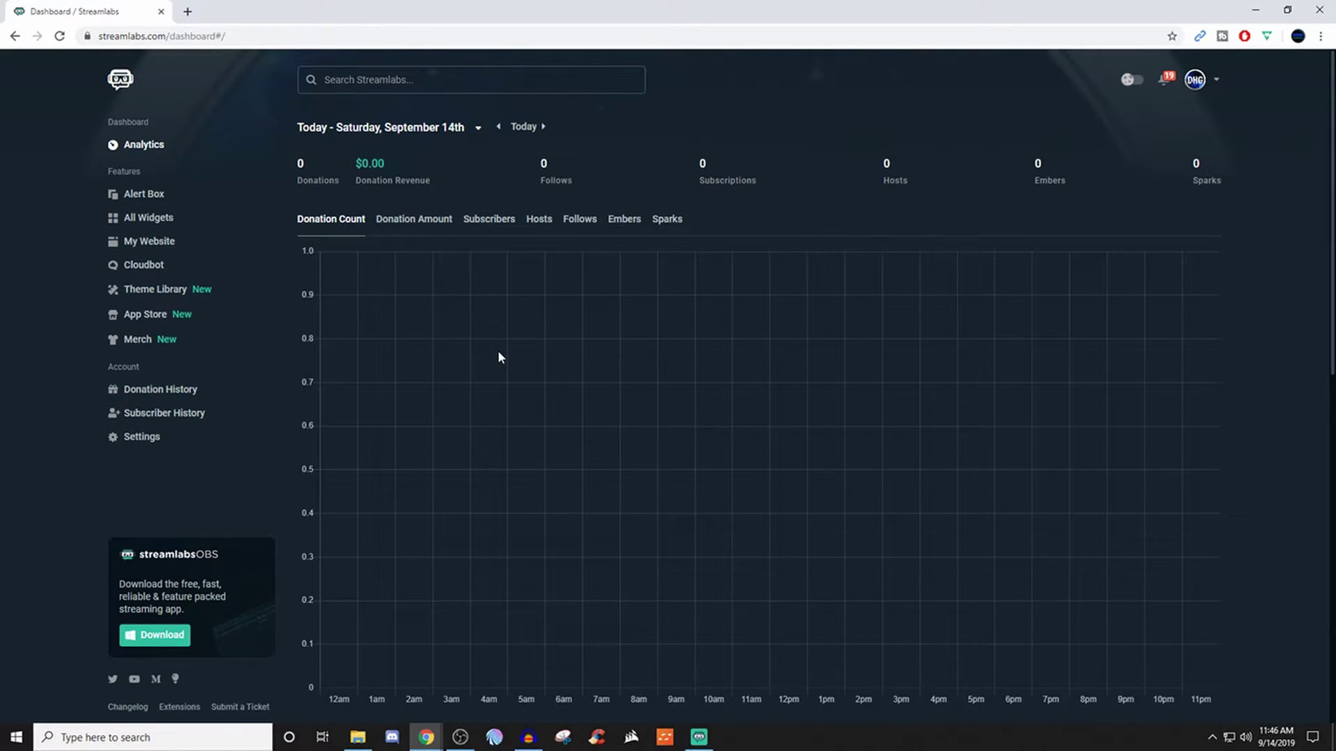
pyautogui.click(149, 220)
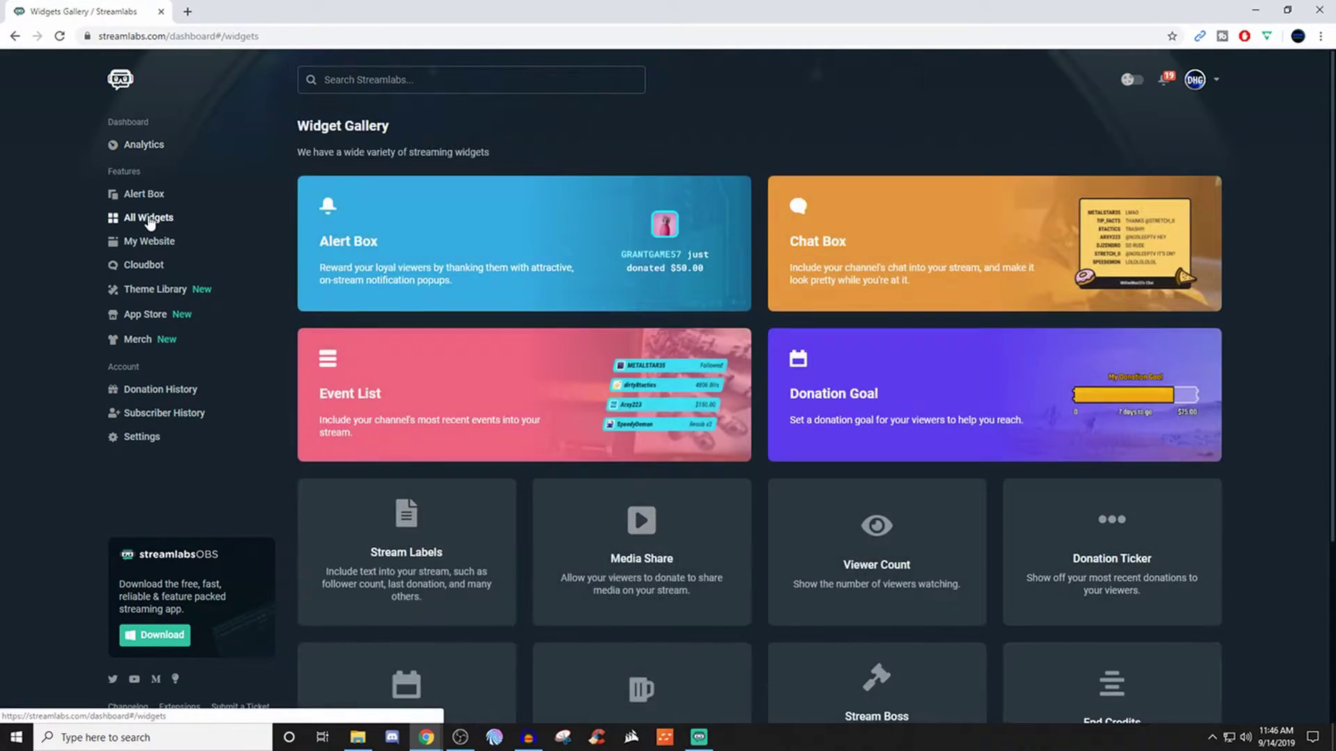
pyautogui.click(612, 393)
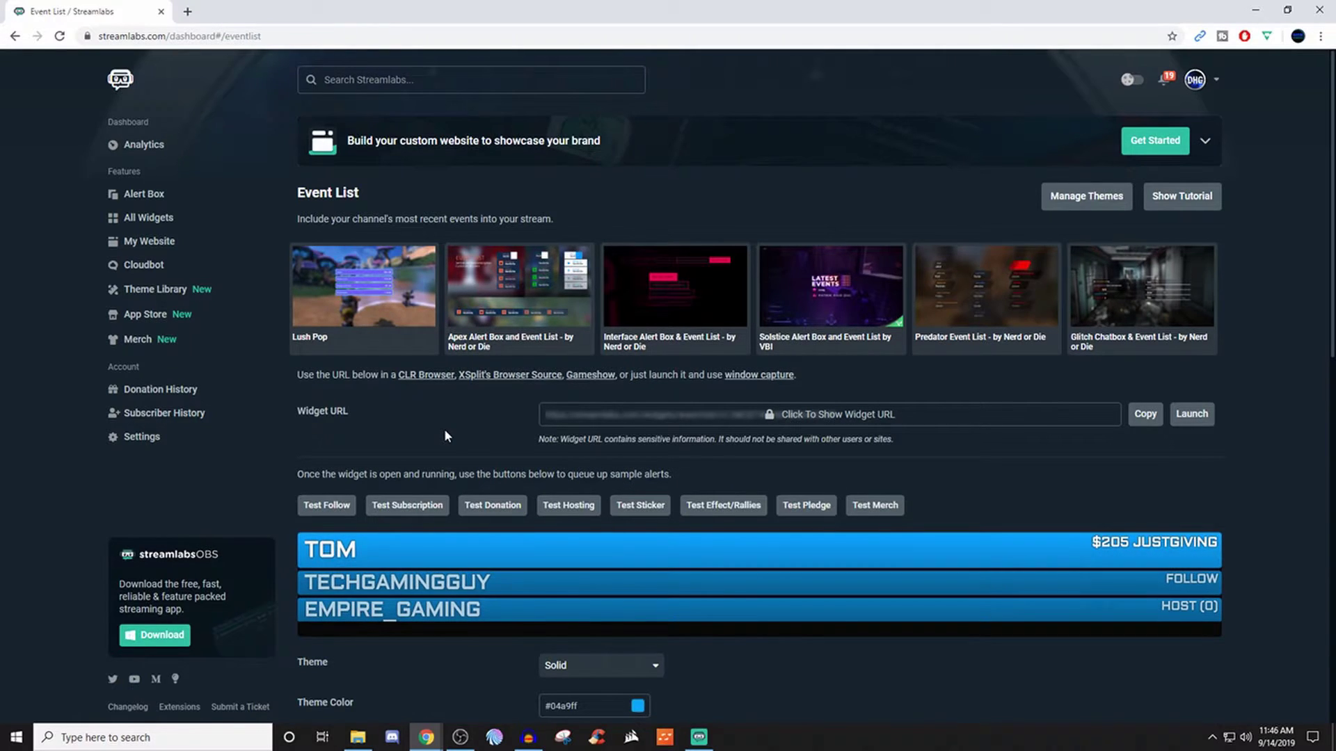
pyautogui.scroll(-3, 445, 436)
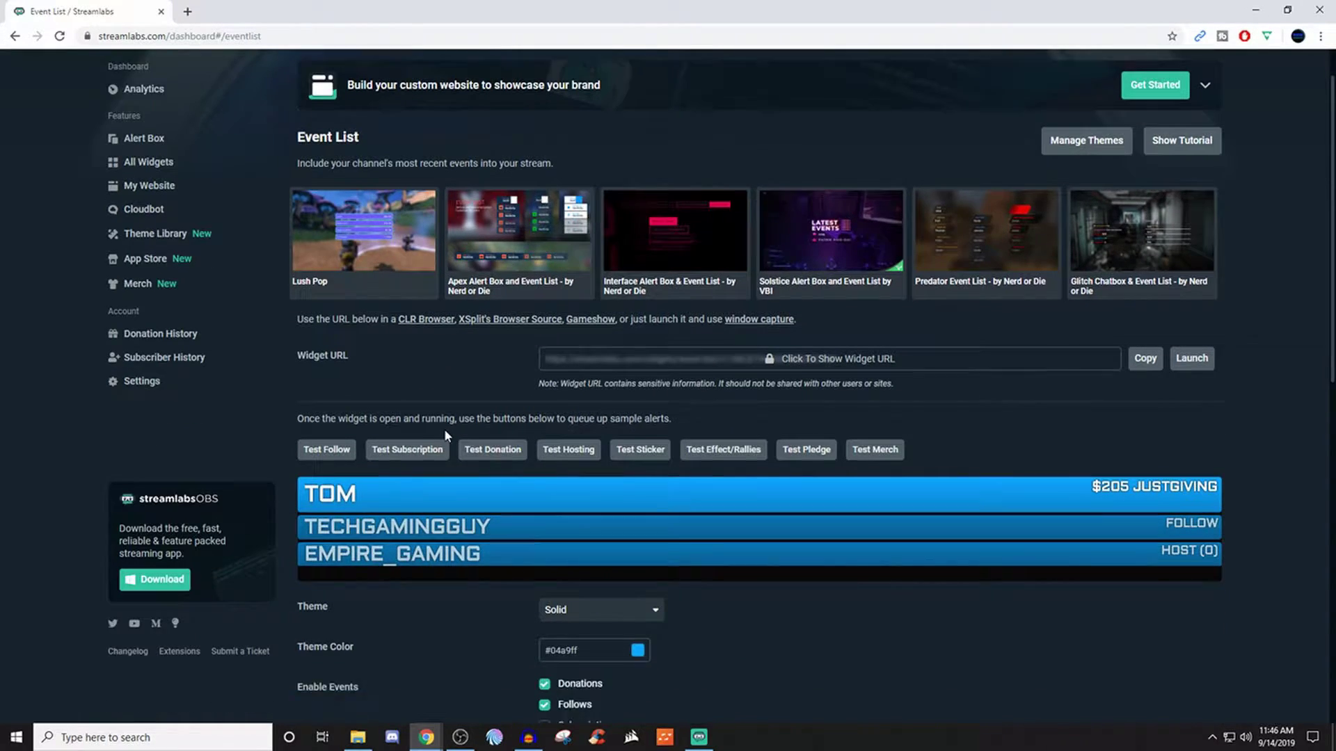
pyautogui.scroll(-1, 458, 491)
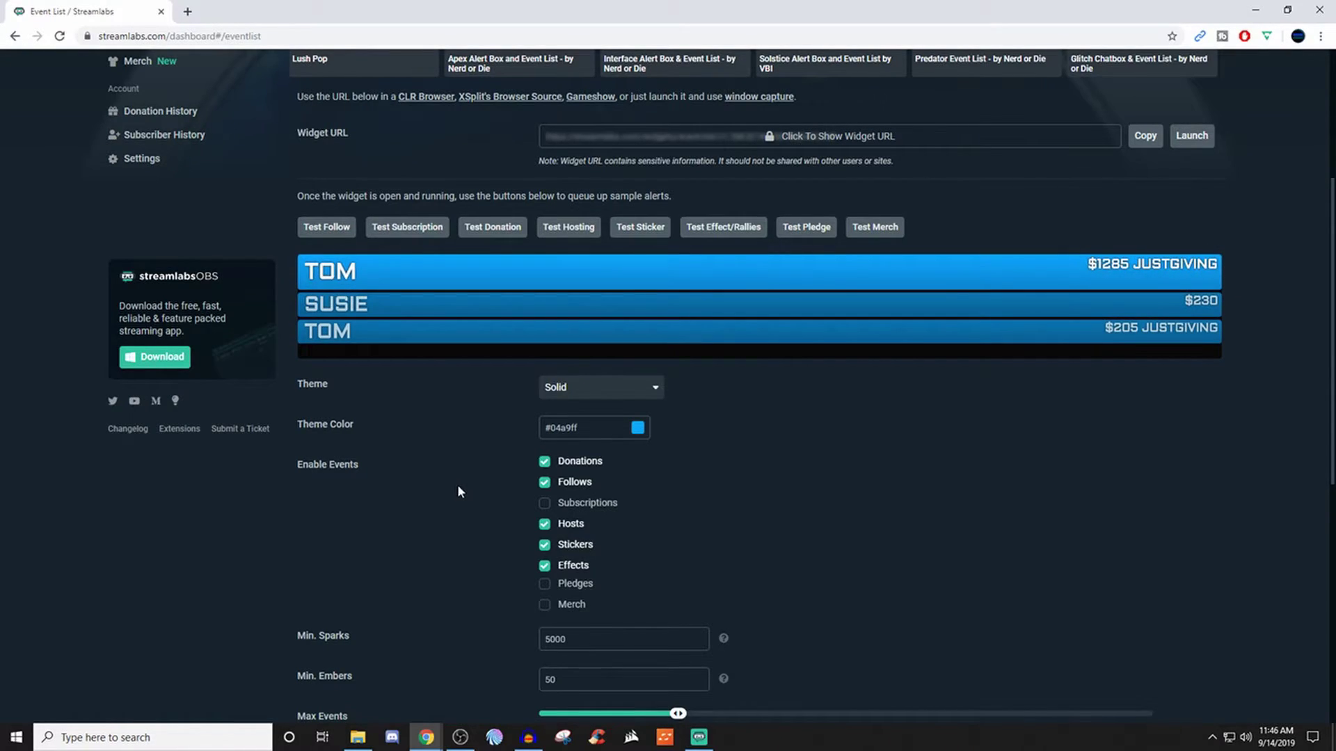
pyautogui.click(655, 393)
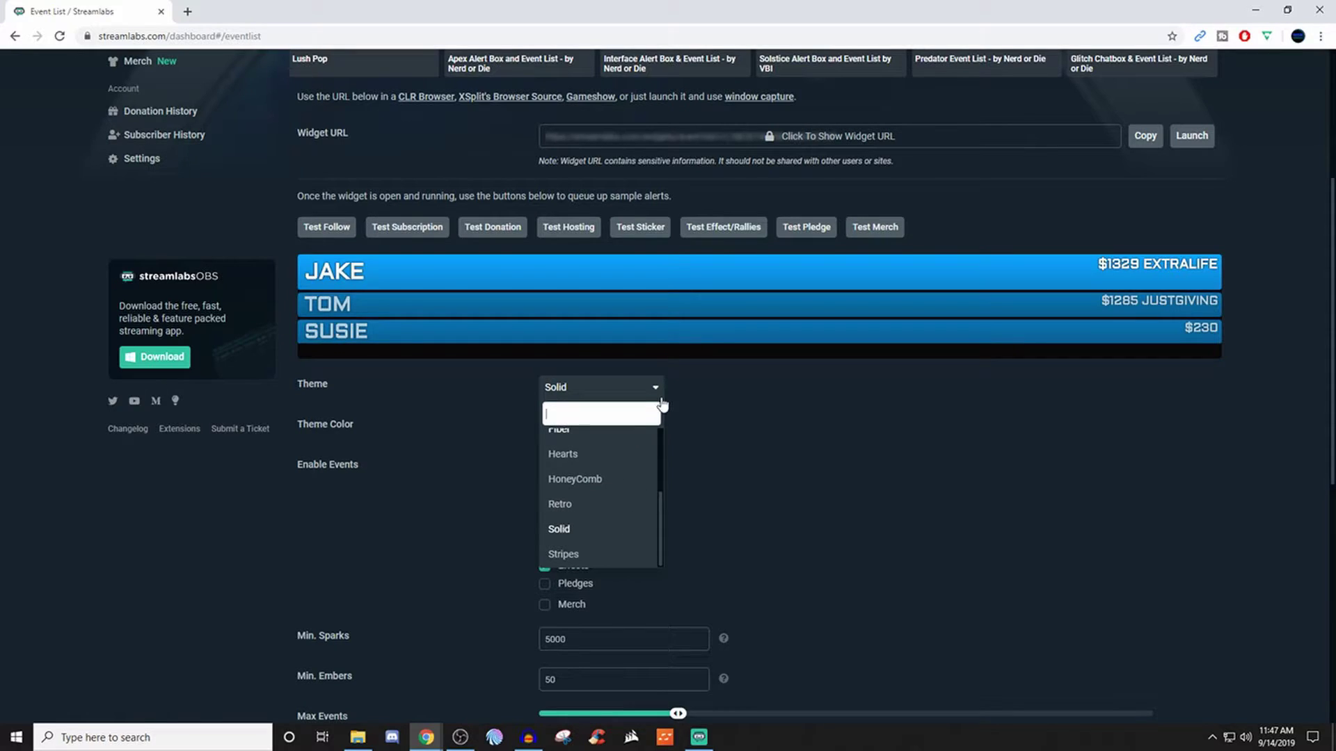
pyautogui.click(654, 391)
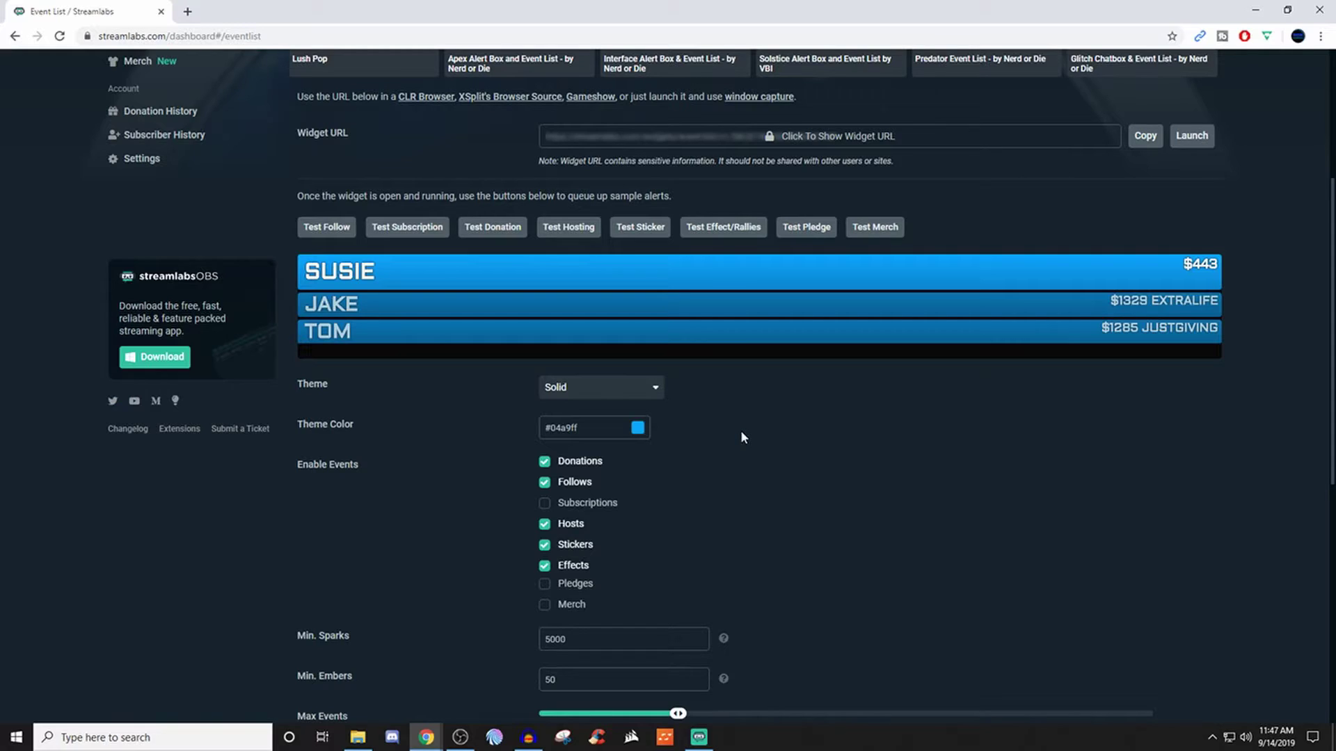
pyautogui.scroll(-1, 741, 433)
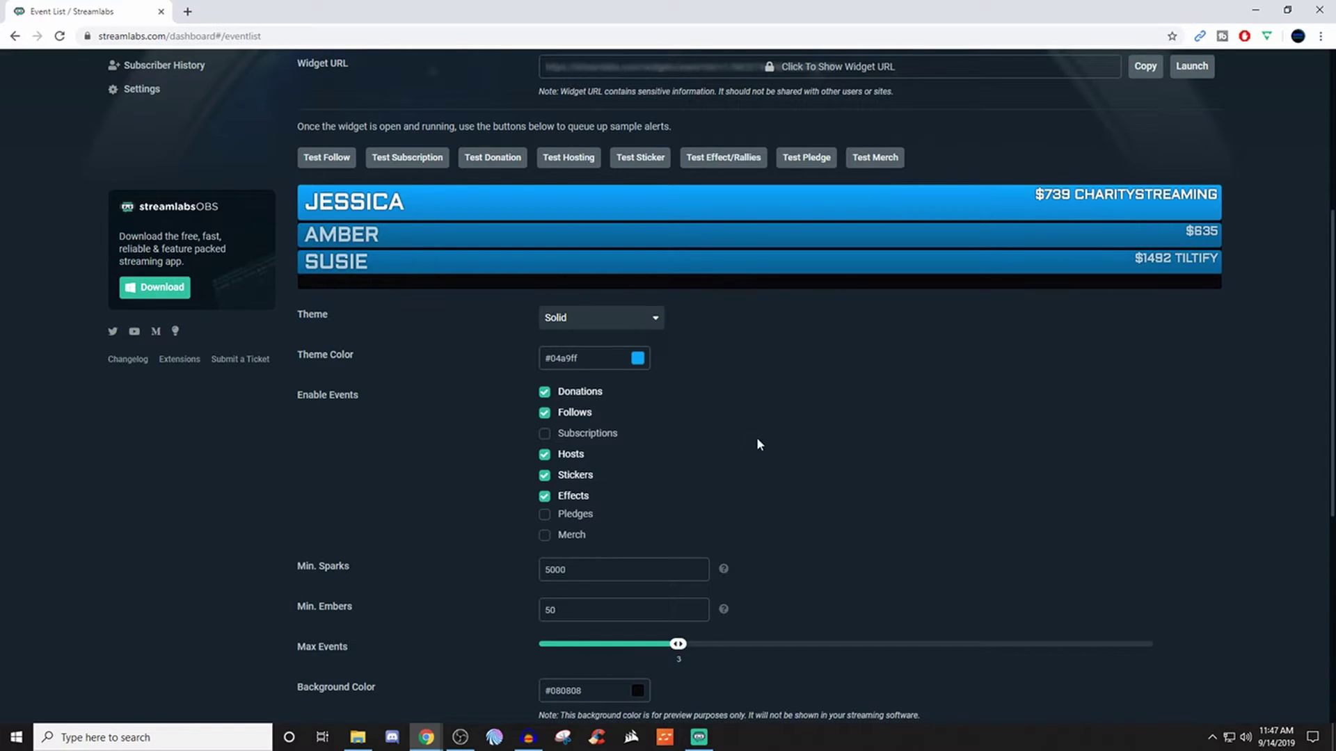
pyautogui.scroll(-4, 517, 457)
pyautogui.scroll(-1, 486, 464)
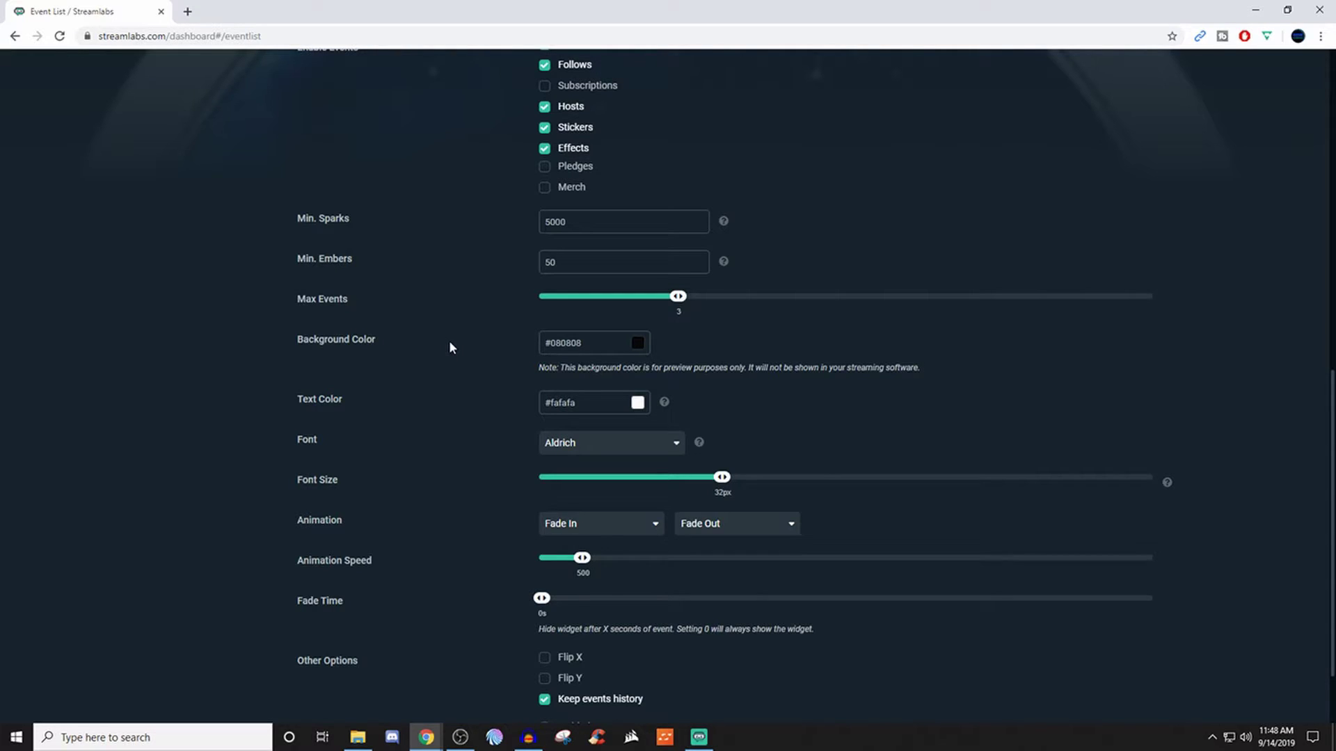
pyautogui.scroll(-1, 449, 344)
pyautogui.click(678, 378)
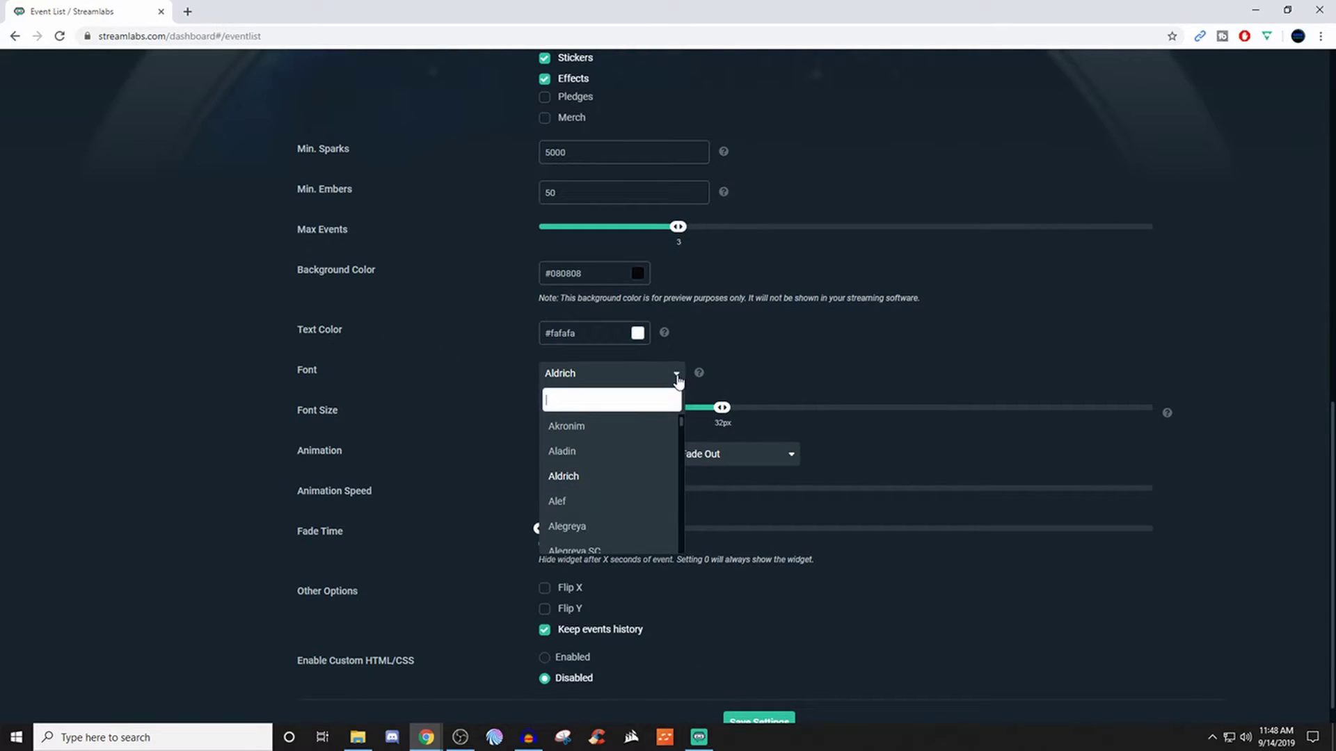
pyautogui.click(678, 378)
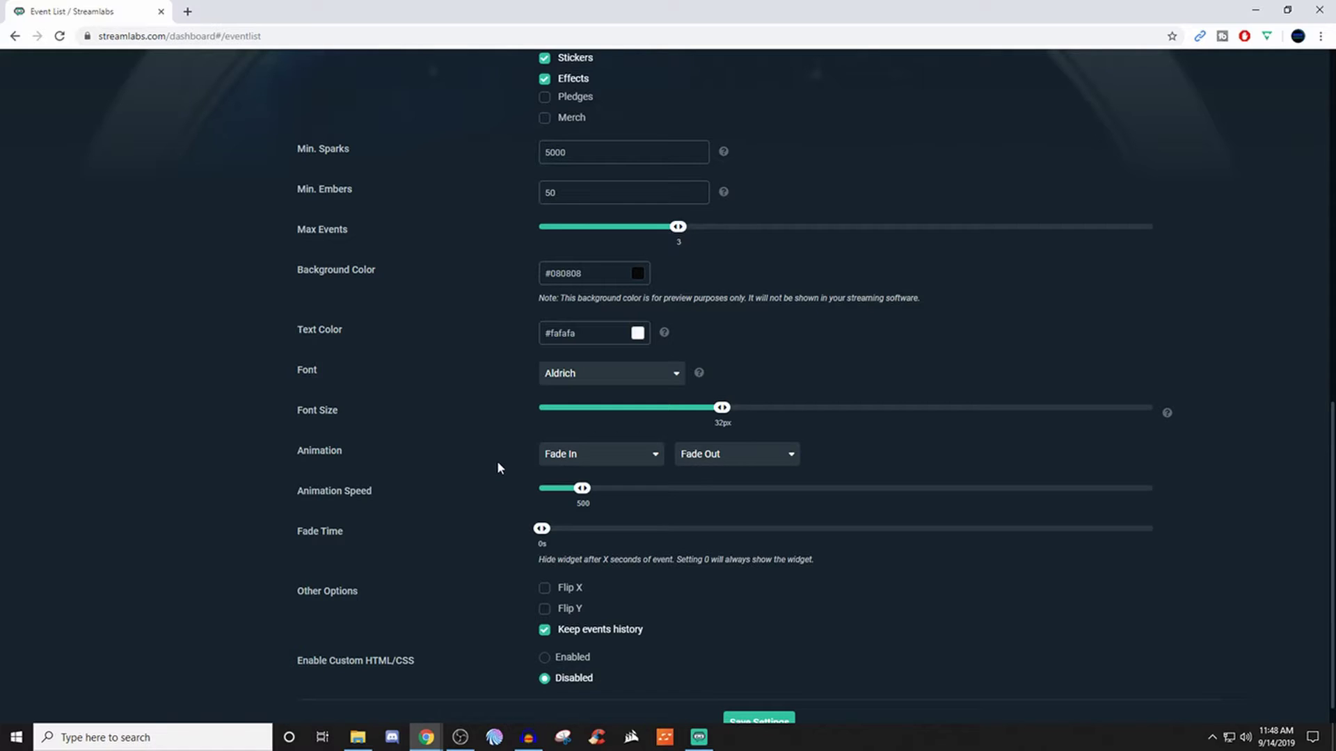
pyautogui.scroll(7, 497, 461)
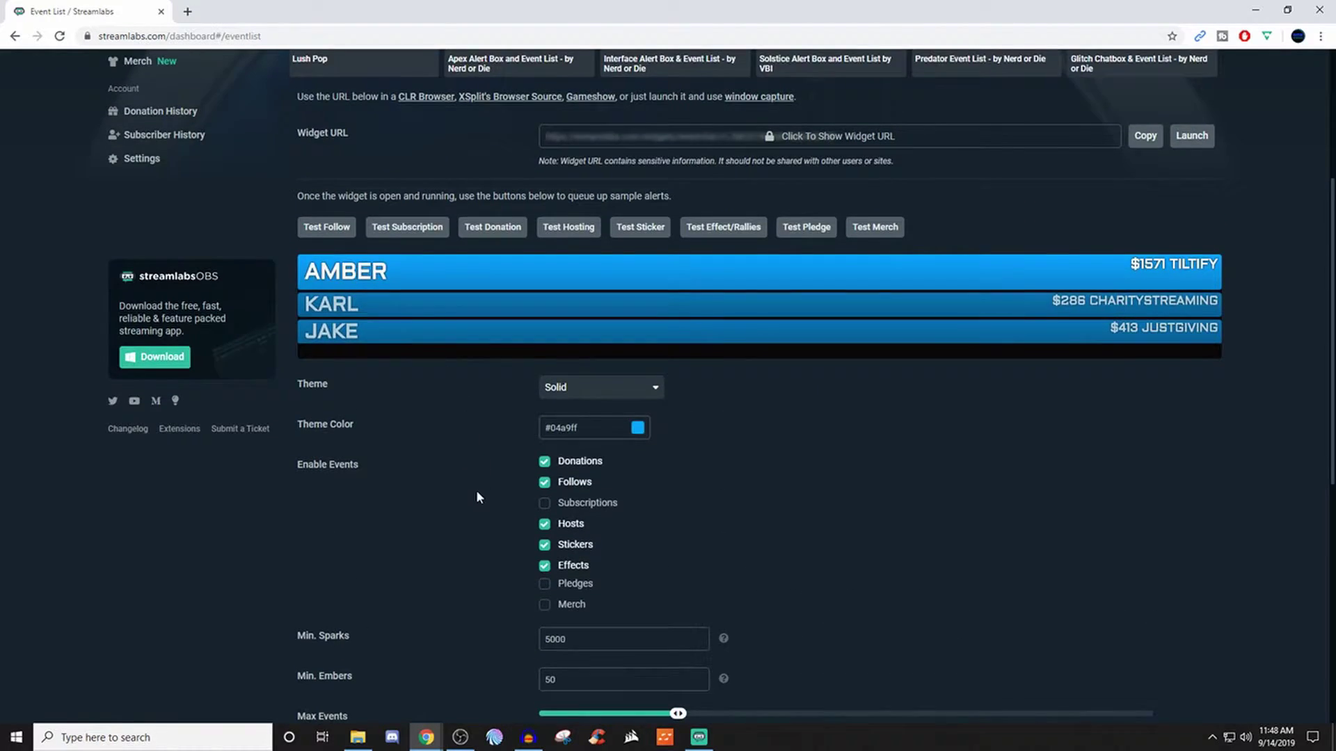
pyautogui.scroll(-7, 476, 494)
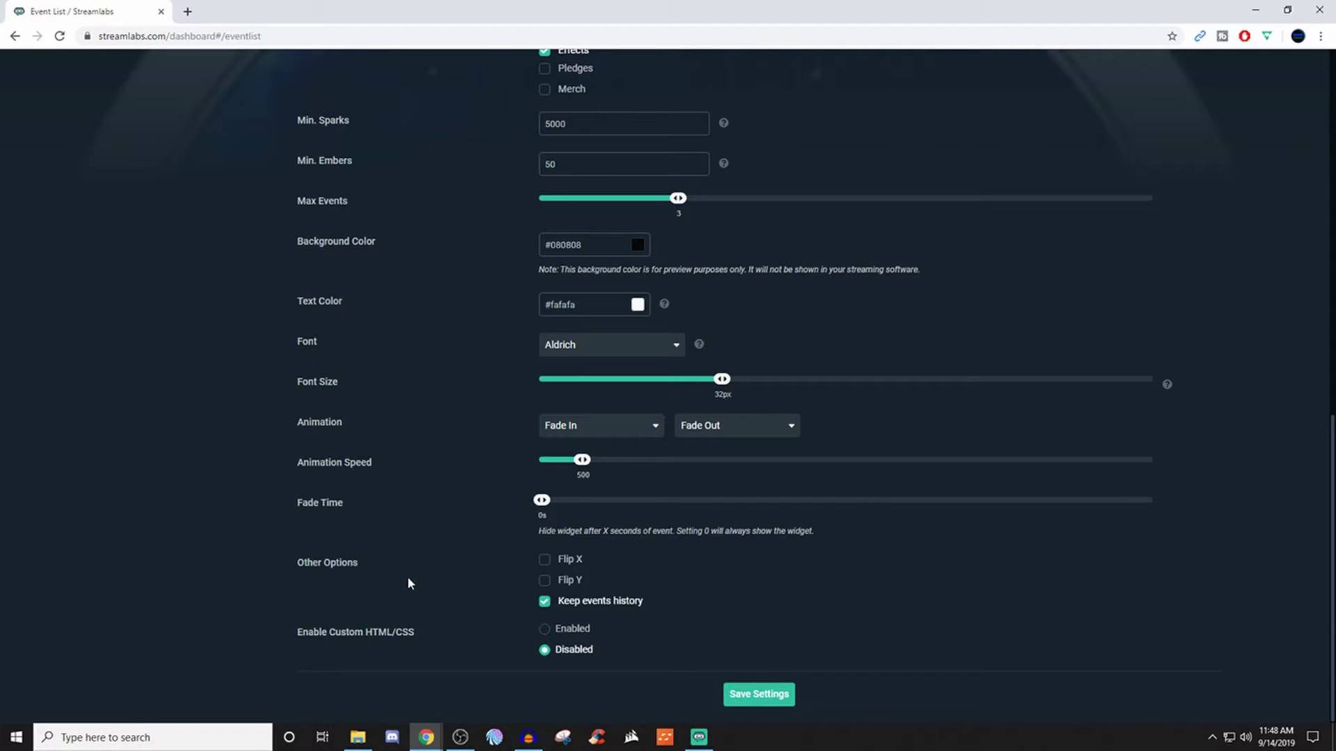
# Step: Enable Flip X for the Event List and save the settings
pyautogui.click(549, 559)
pyautogui.click(739, 702)
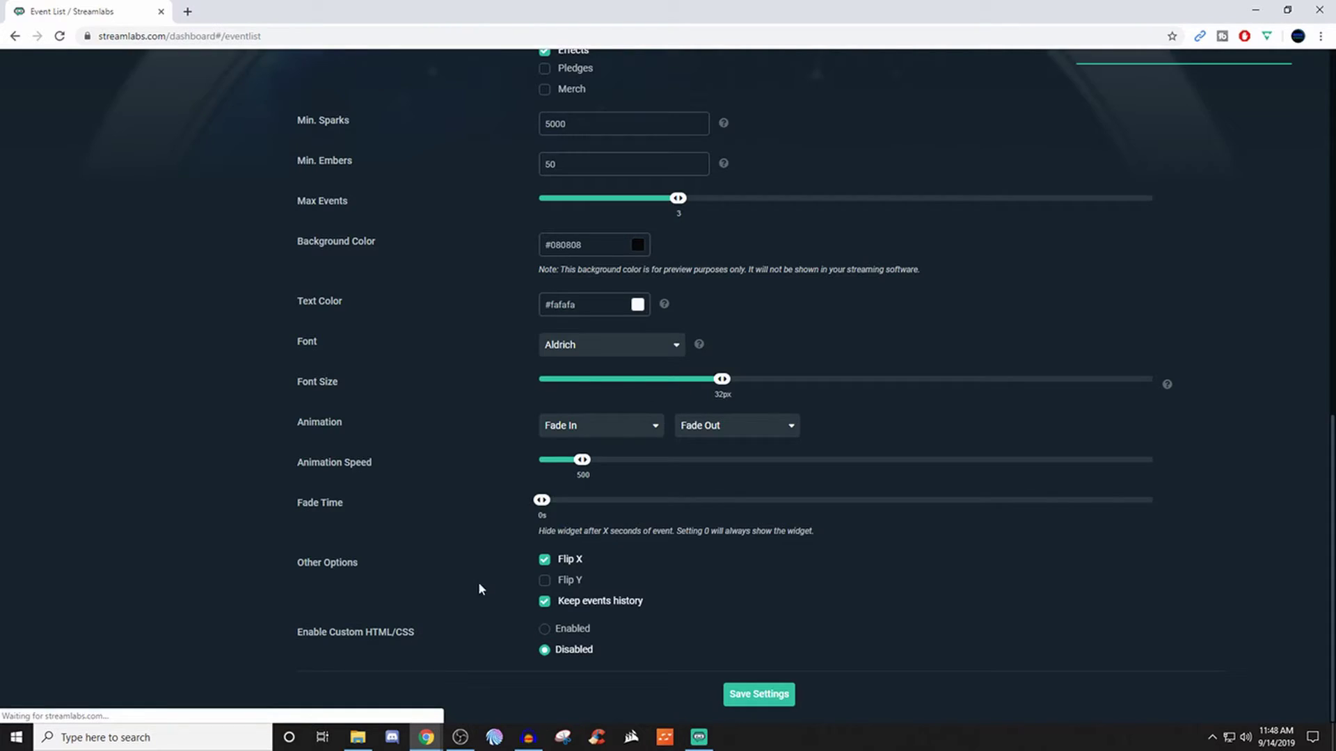
pyautogui.scroll(10, 472, 535)
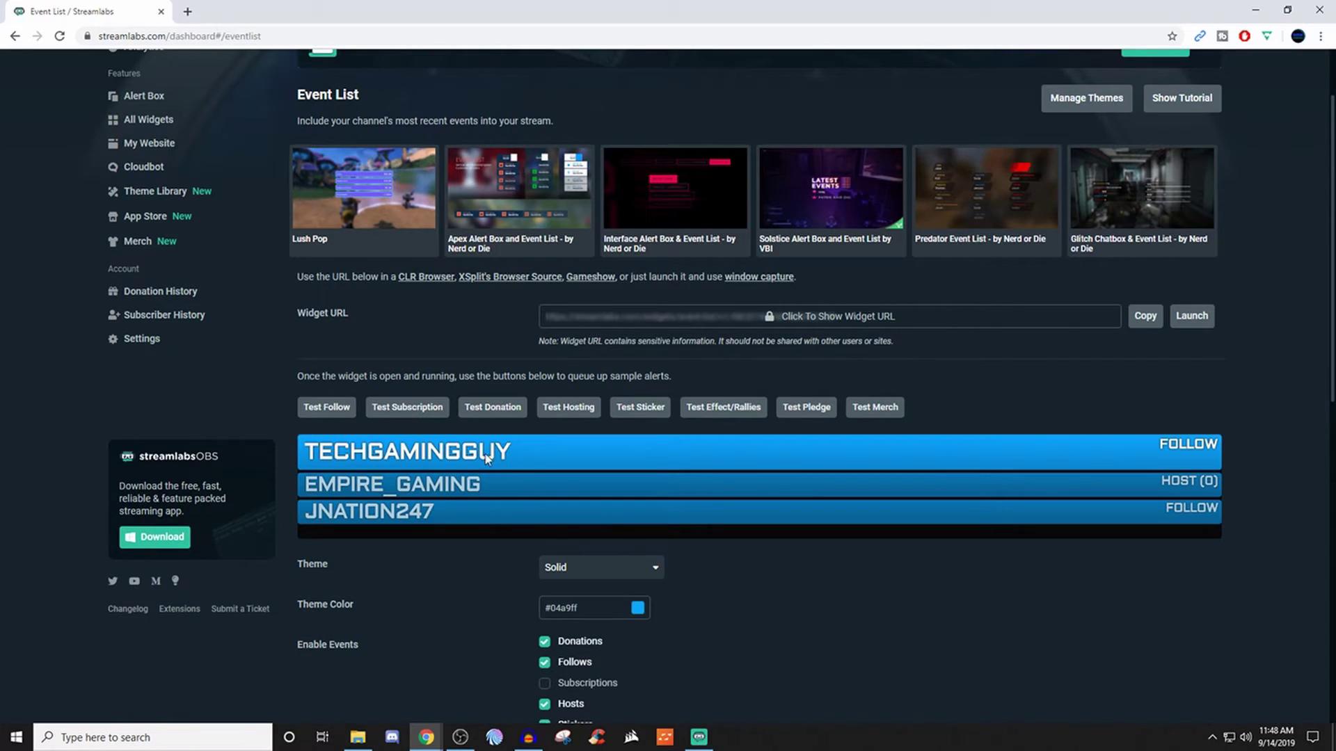
pyautogui.scroll(-10, 453, 600)
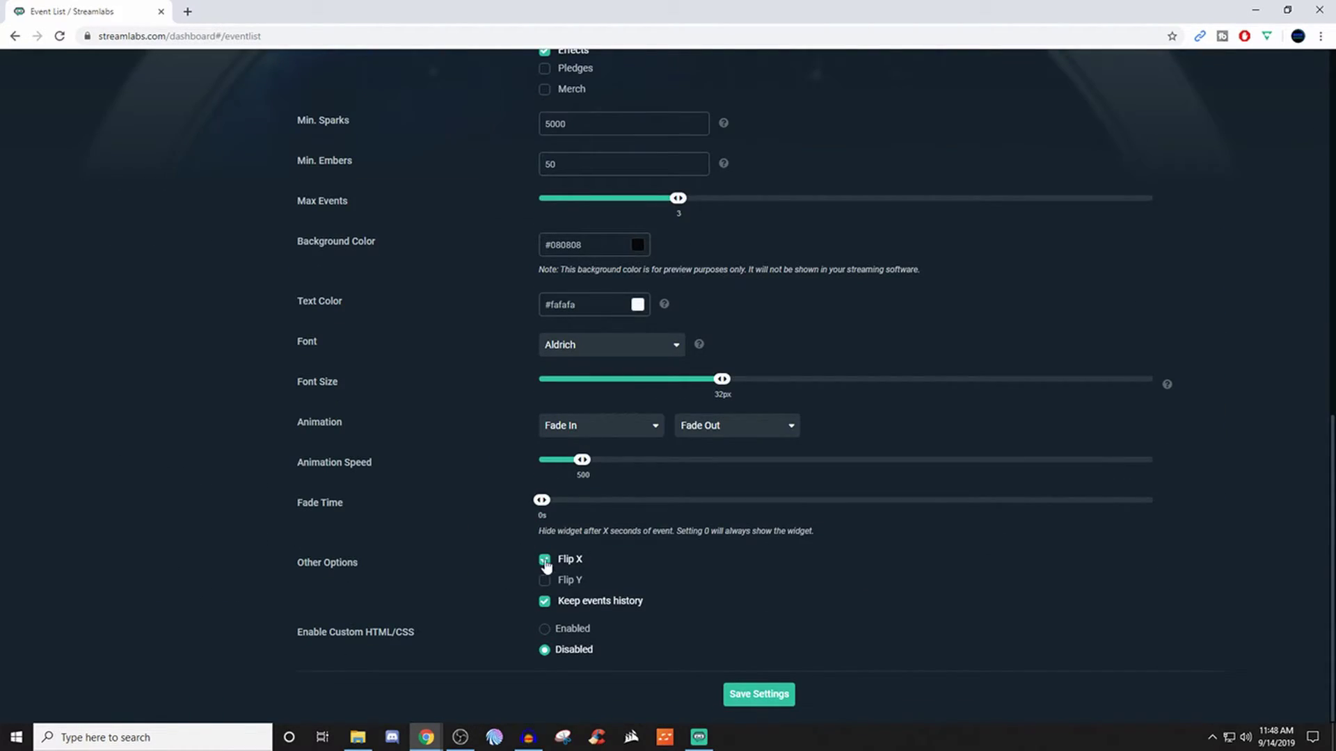
# Step: Swap Flip X for Flip Y and save, then save again with both flips off
pyautogui.click(545, 560)
pyautogui.click(544, 580)
pyautogui.click(759, 695)
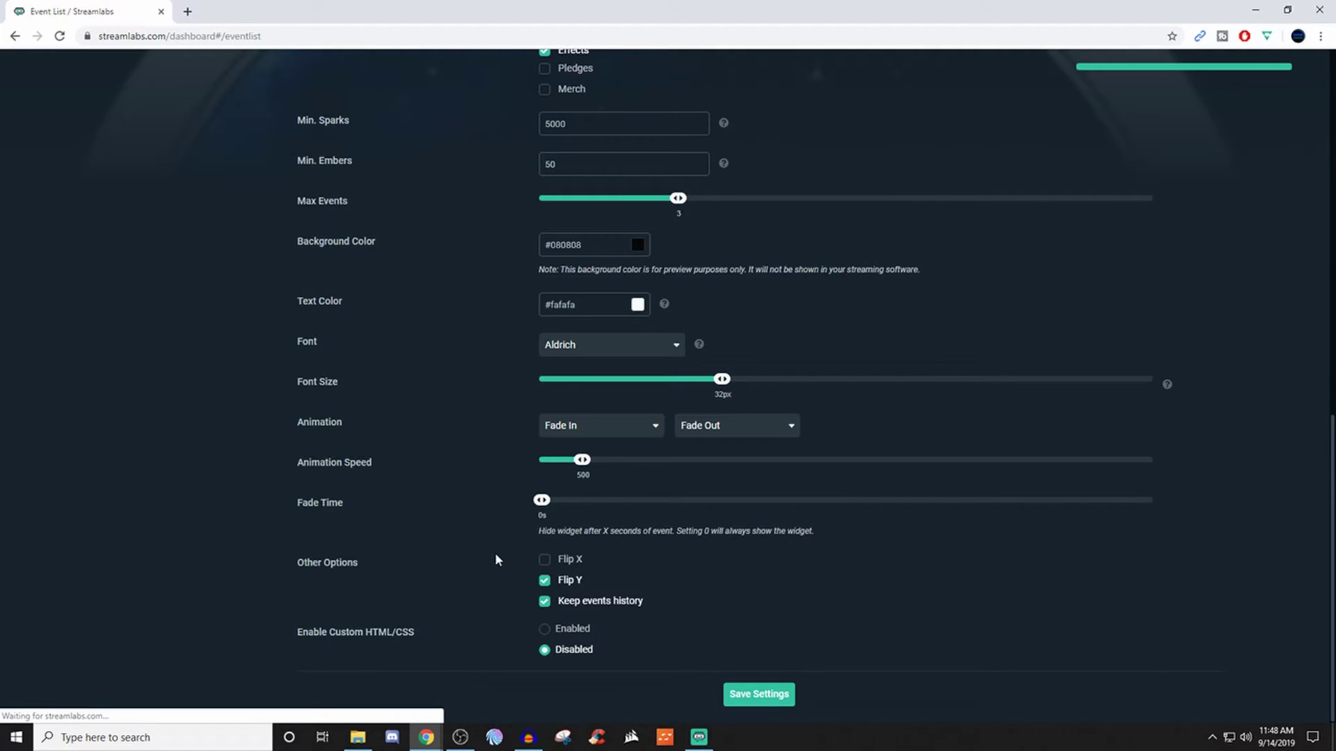
pyautogui.scroll(9, 482, 554)
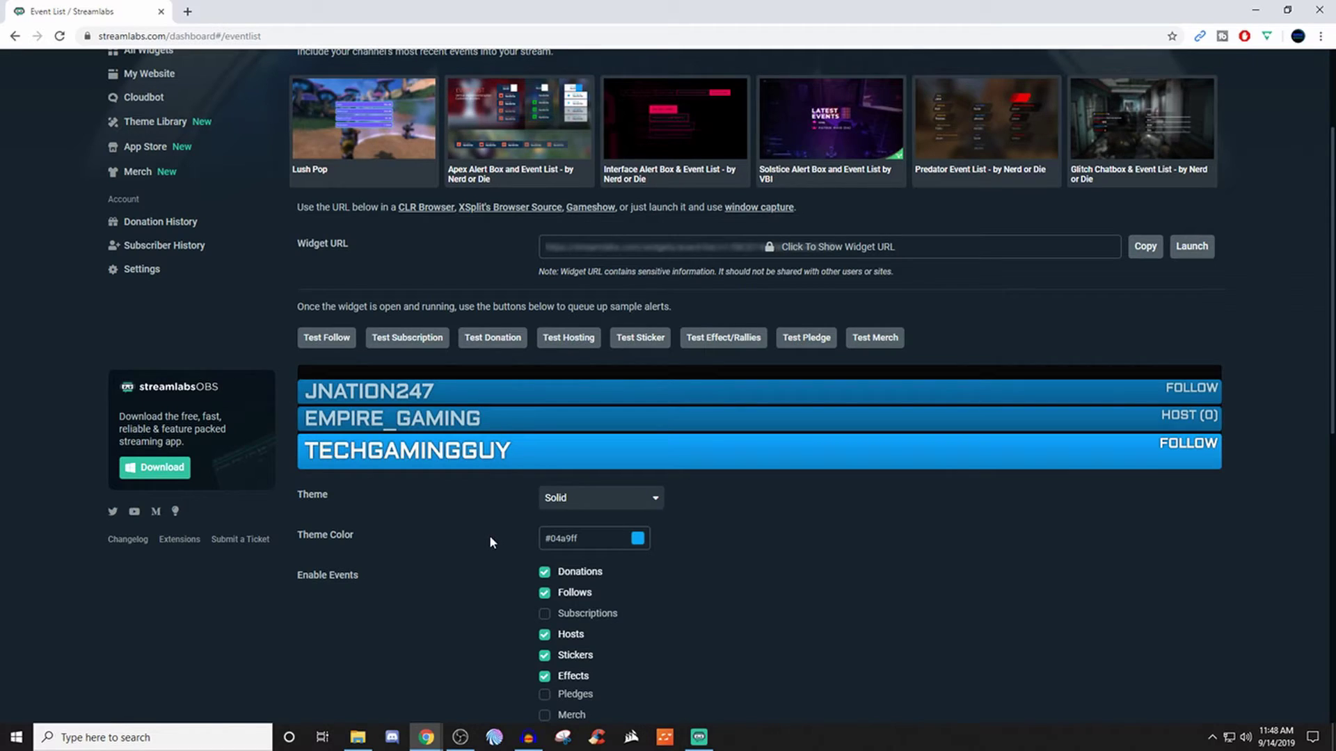
pyautogui.scroll(-9, 466, 532)
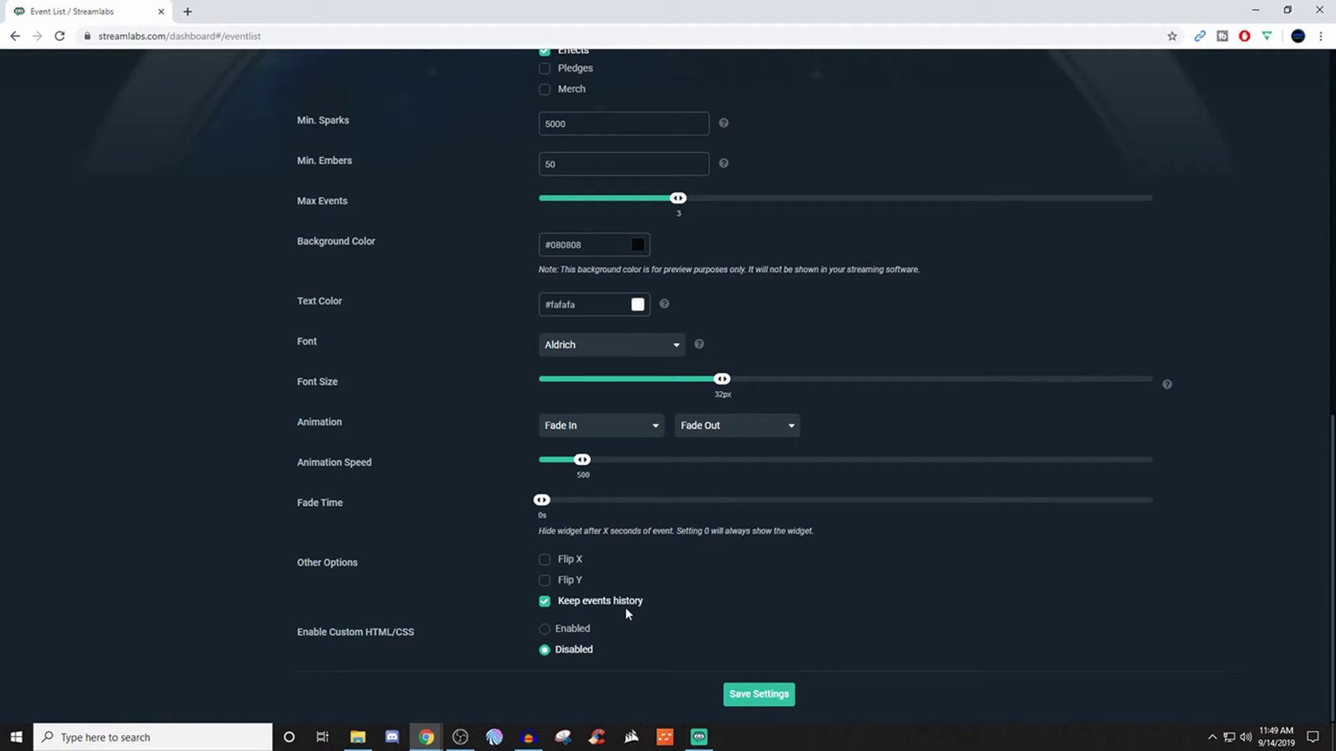
pyautogui.click(758, 693)
# Step: In Streamlabs OBS, add a Widgets > Event List source named 'Event List' to the scene
pyautogui.hotkey('alt', 'Tab')
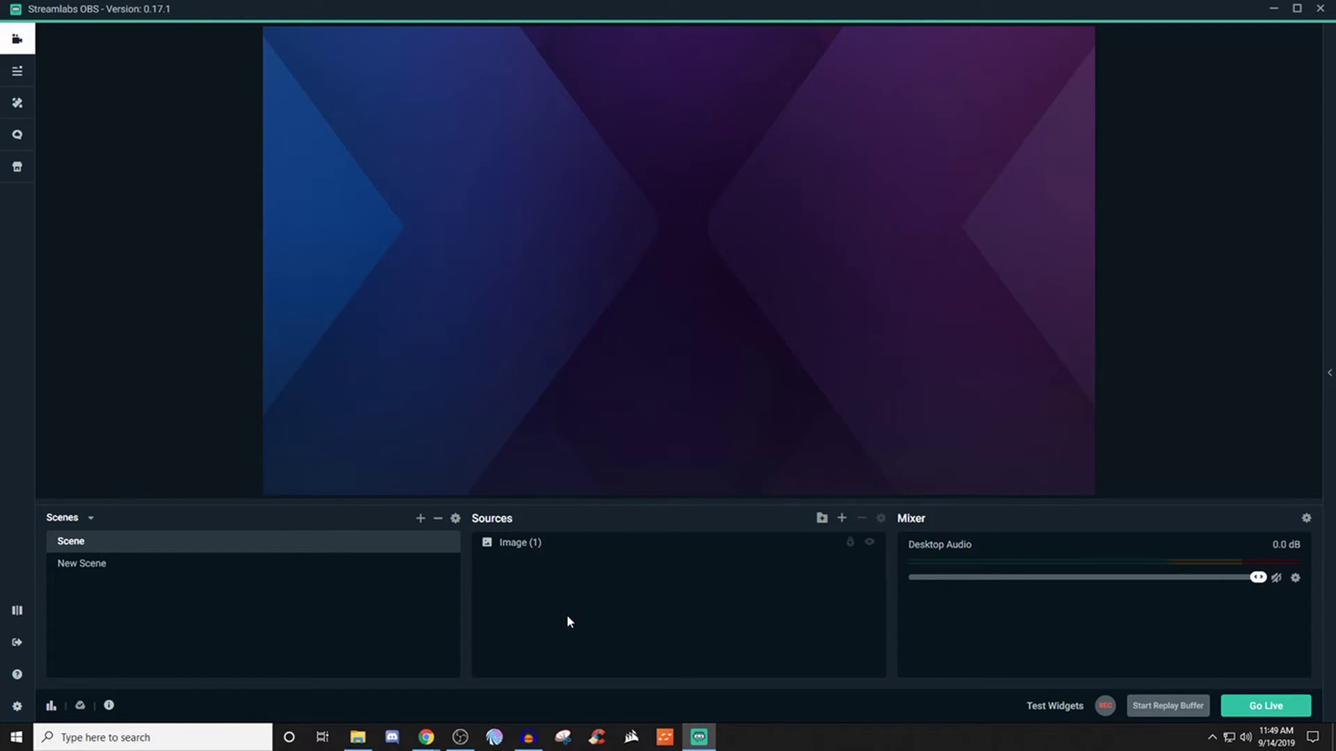
pyautogui.click(842, 518)
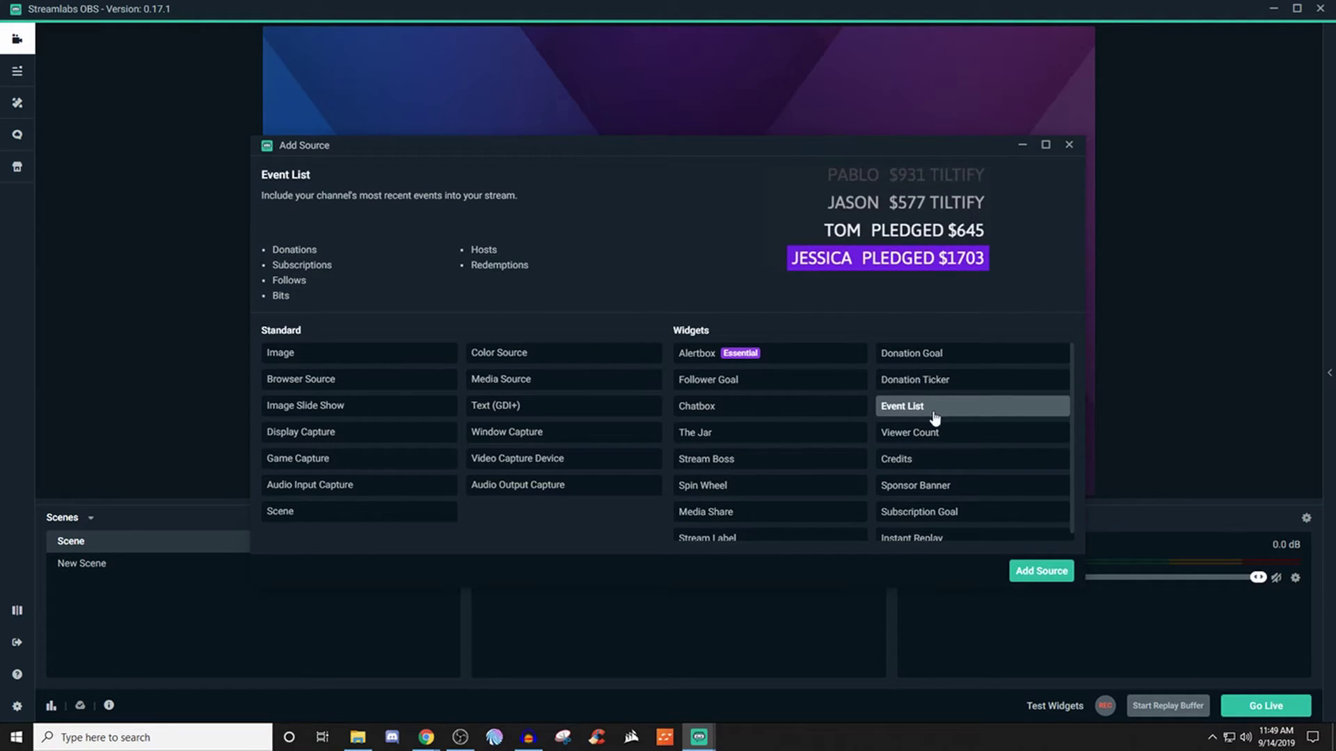
pyautogui.click(1043, 572)
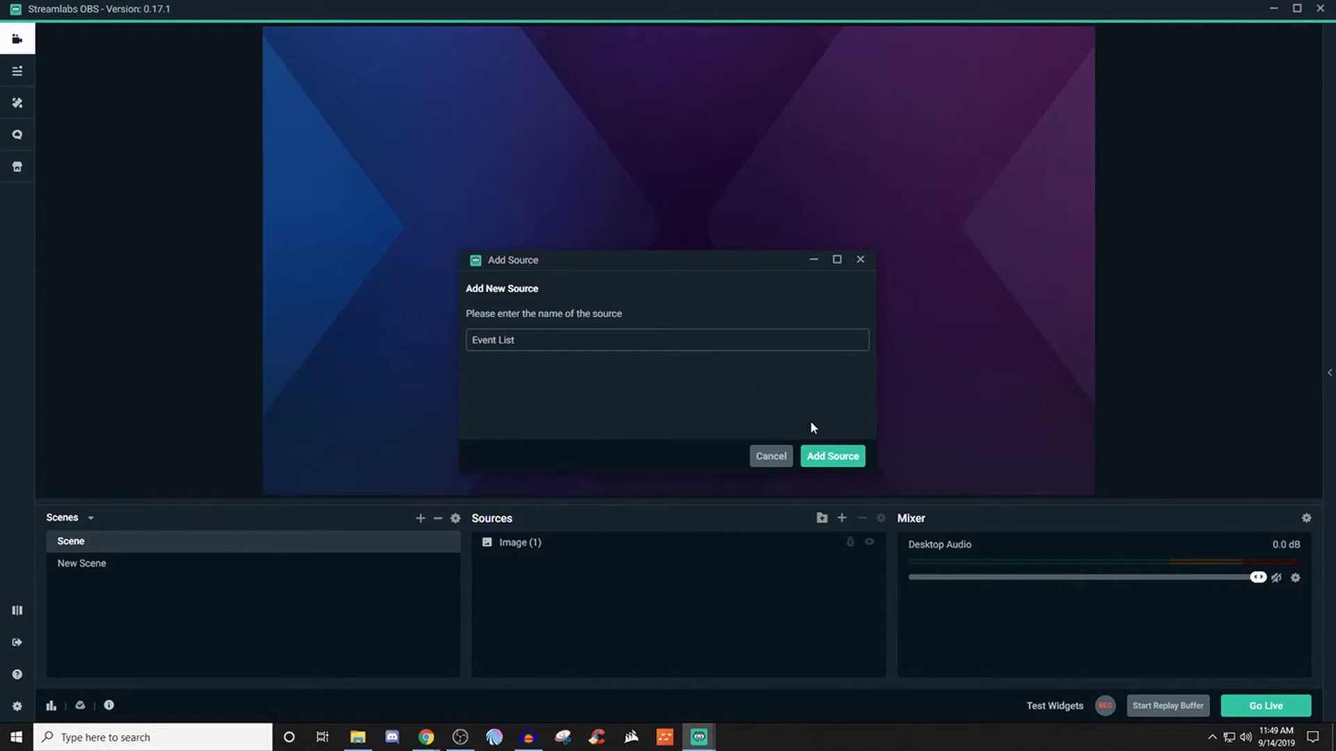
pyautogui.click(827, 456)
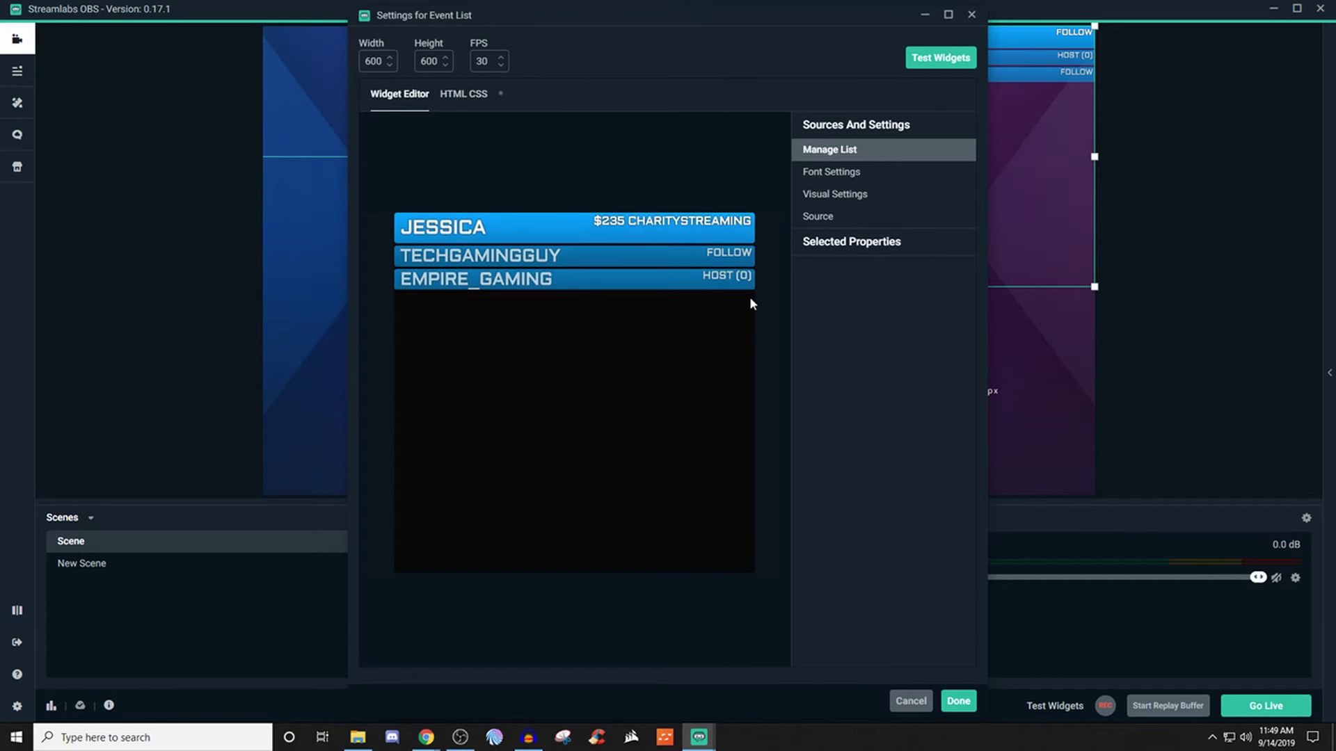
# Step: Review the Event List source's Font, Visual, Manage List and Source settings
pyautogui.click(845, 174)
pyautogui.click(837, 195)
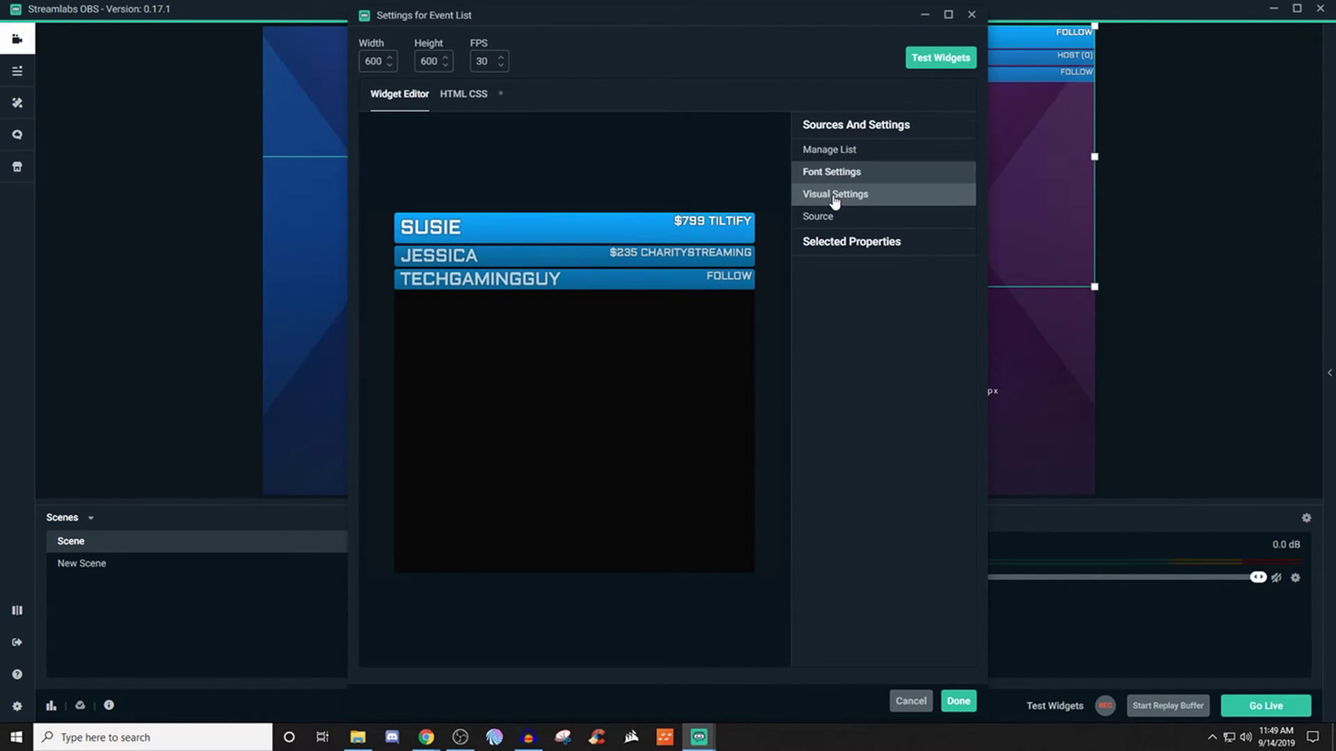
pyautogui.click(843, 175)
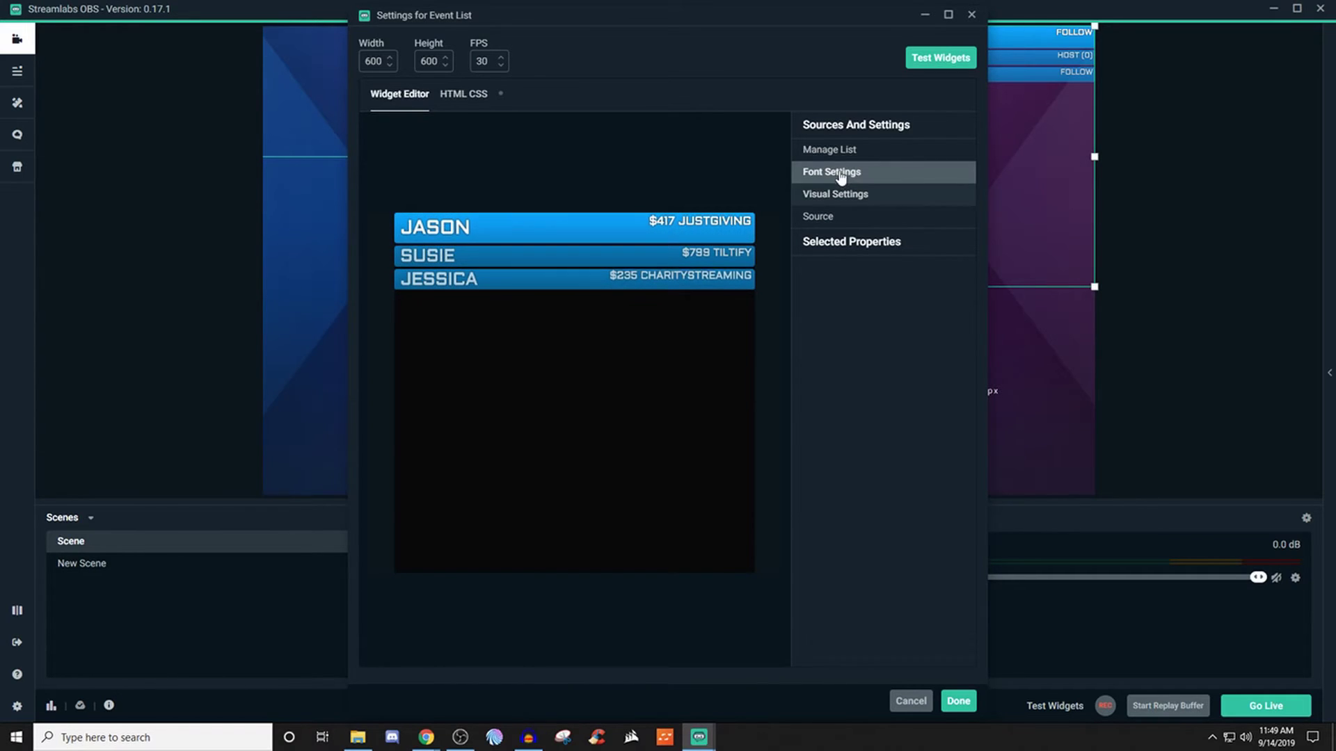
pyautogui.click(840, 153)
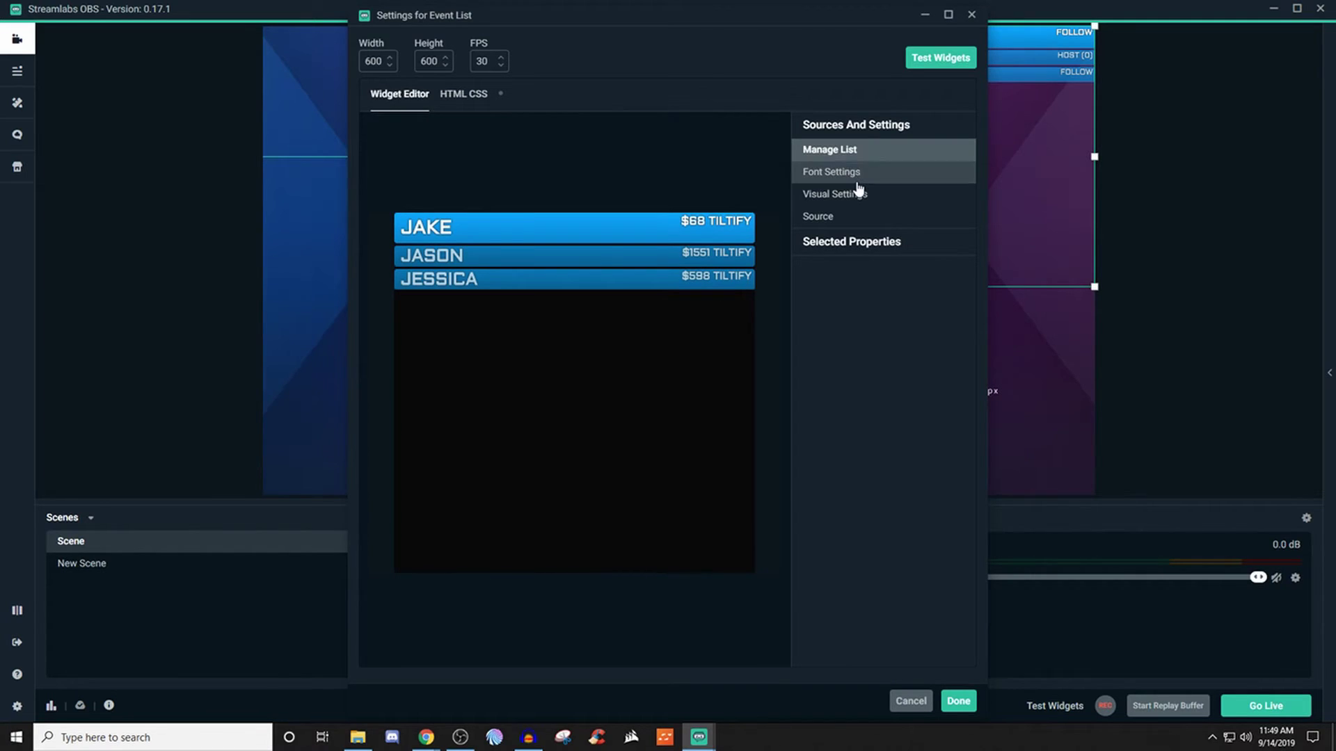
pyautogui.click(826, 220)
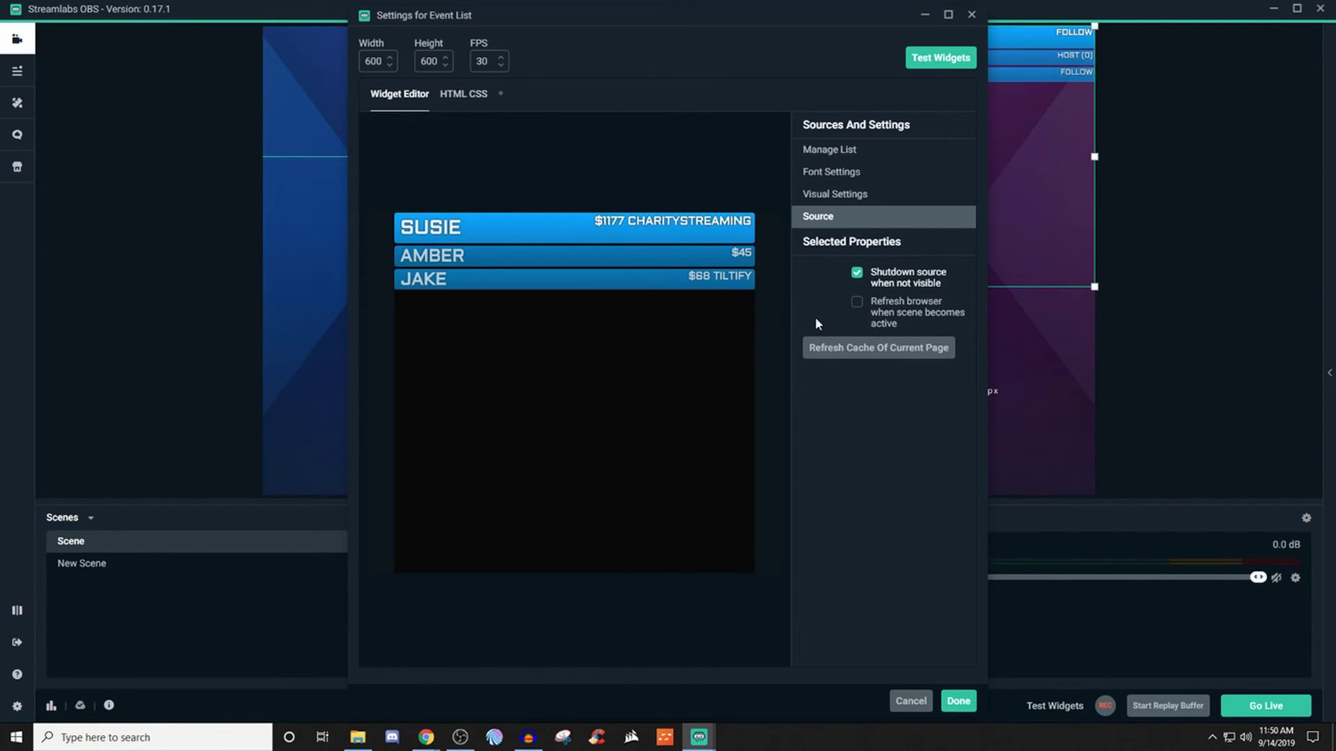
# Step: Close the widget settings and drag the Event List box from the top-right to the top-left corner
pyautogui.click(958, 702)
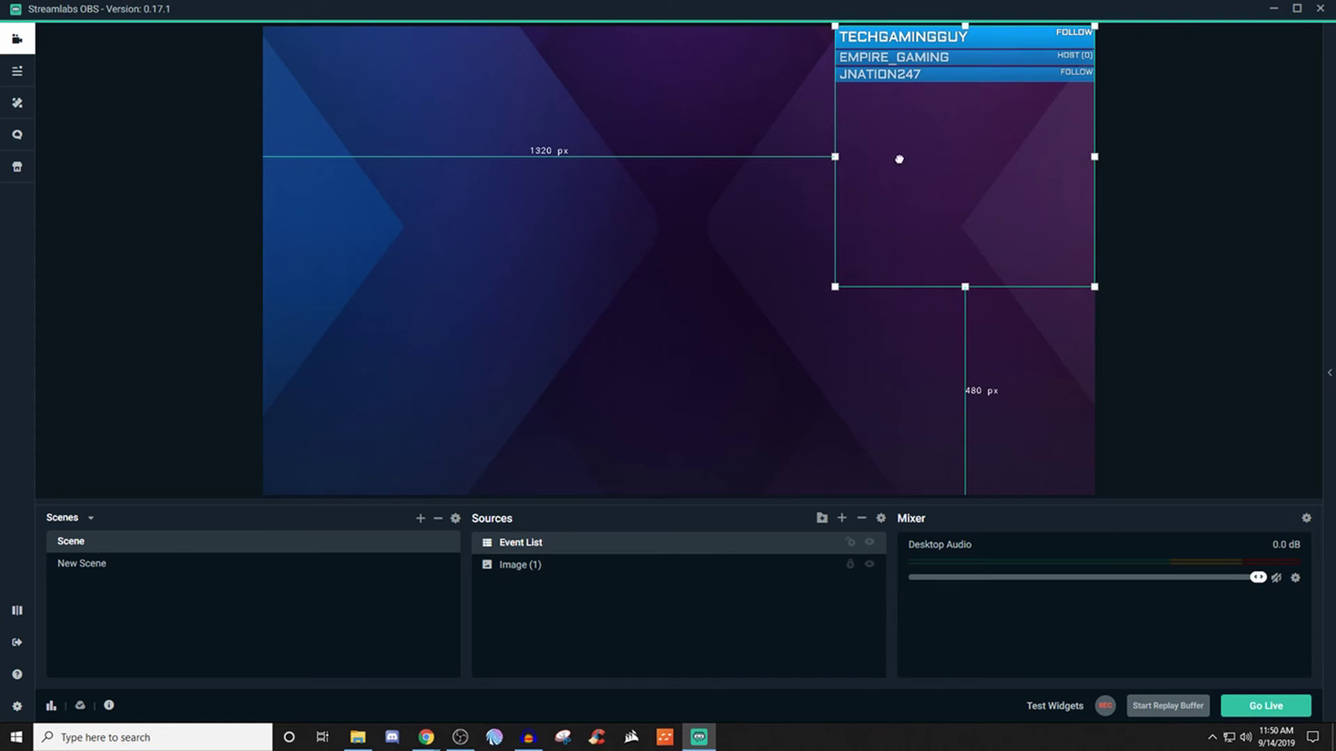
pyautogui.moveTo(841, 284)
pyautogui.mouseDown()
pyautogui.moveTo(664, 467)
pyautogui.moveTo(861, 274)
pyautogui.mouseUp()
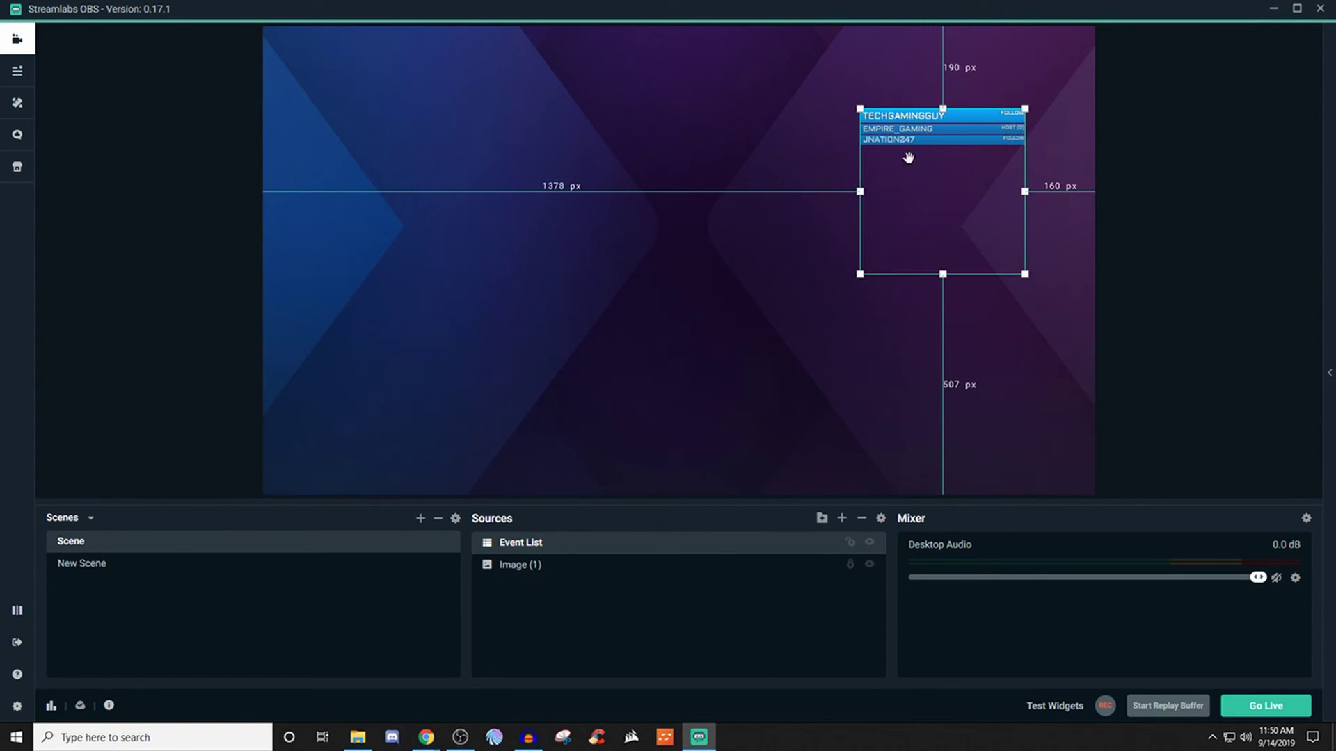
pyautogui.moveTo(948, 130); pyautogui.dragTo(387, 105)
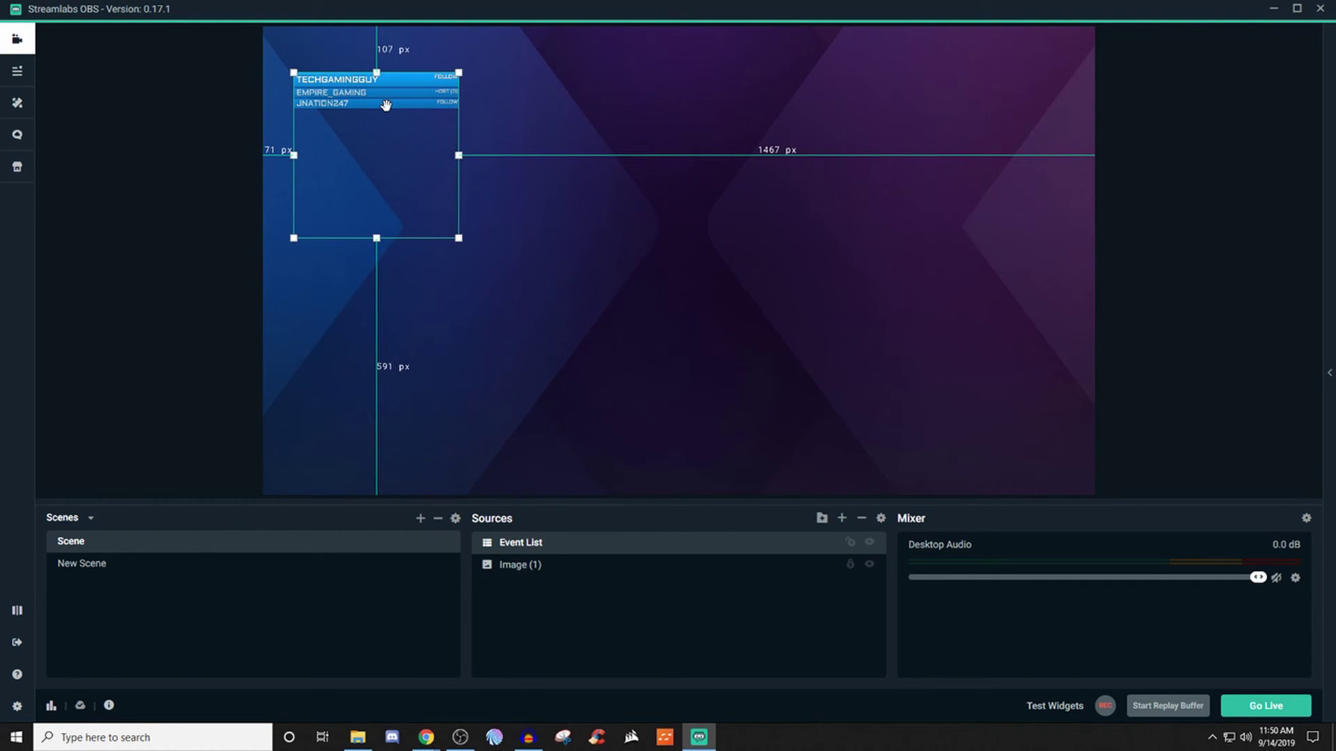